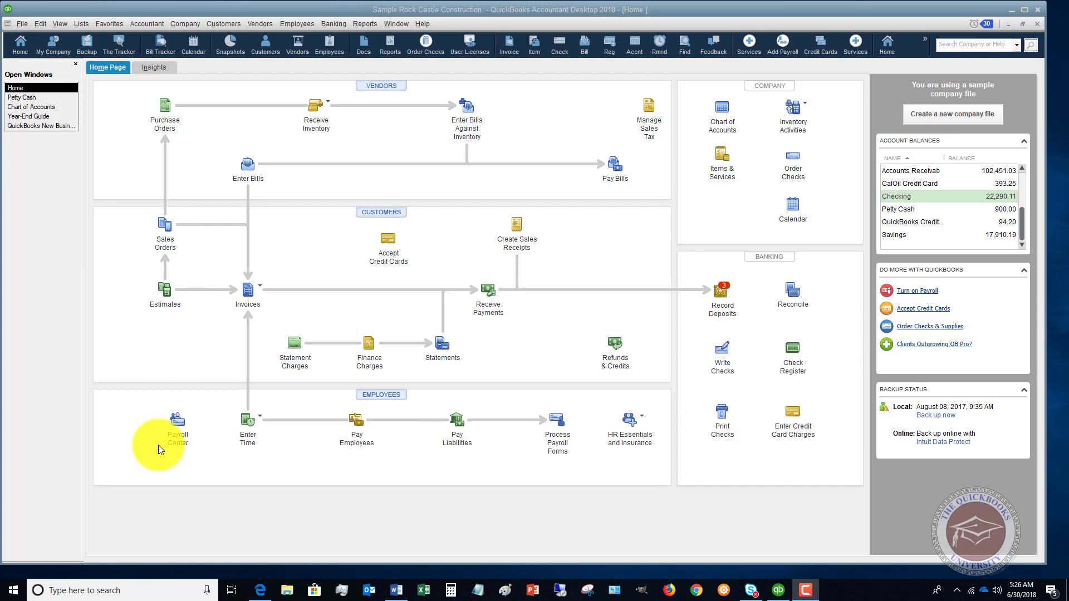
click(261, 590)
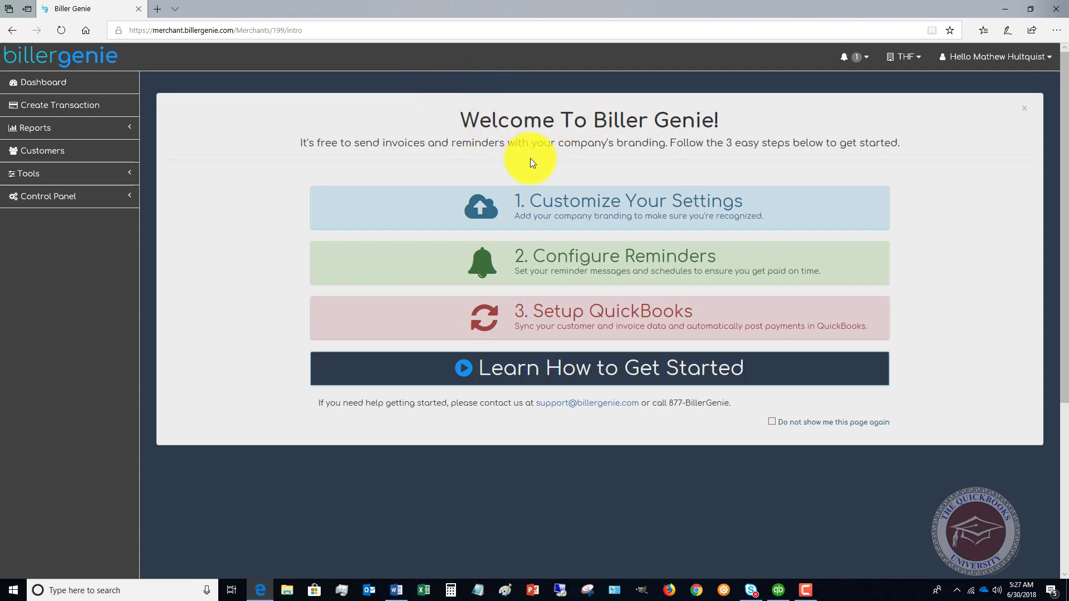
Open the company settings showing the logo and company colour bf0808
click(600, 203)
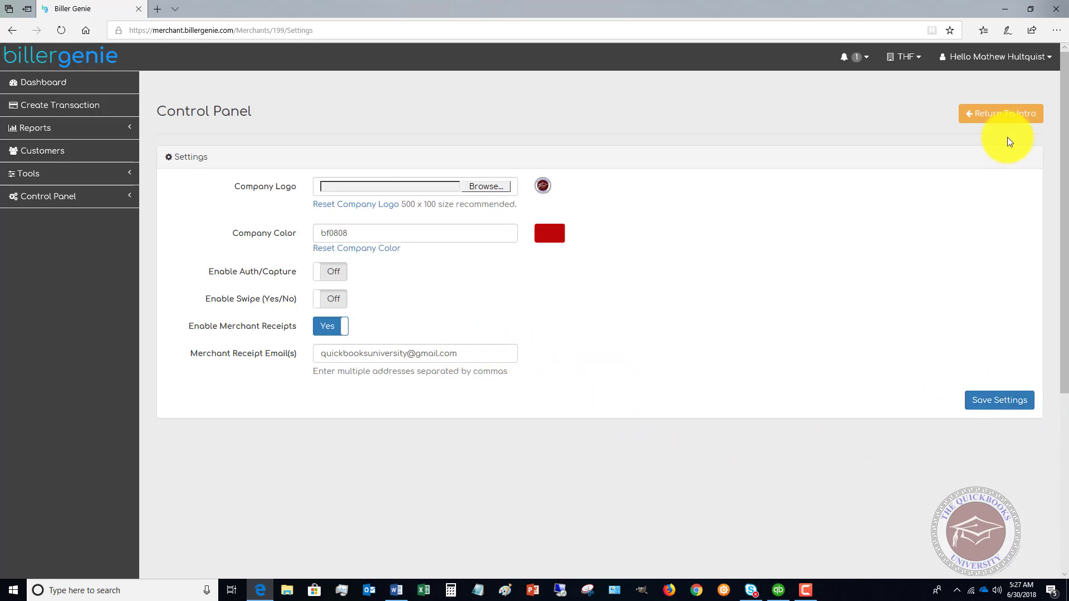
Go back to the intro, open Configure Reminders, and expand the New Invoice reminder template
click(1007, 116)
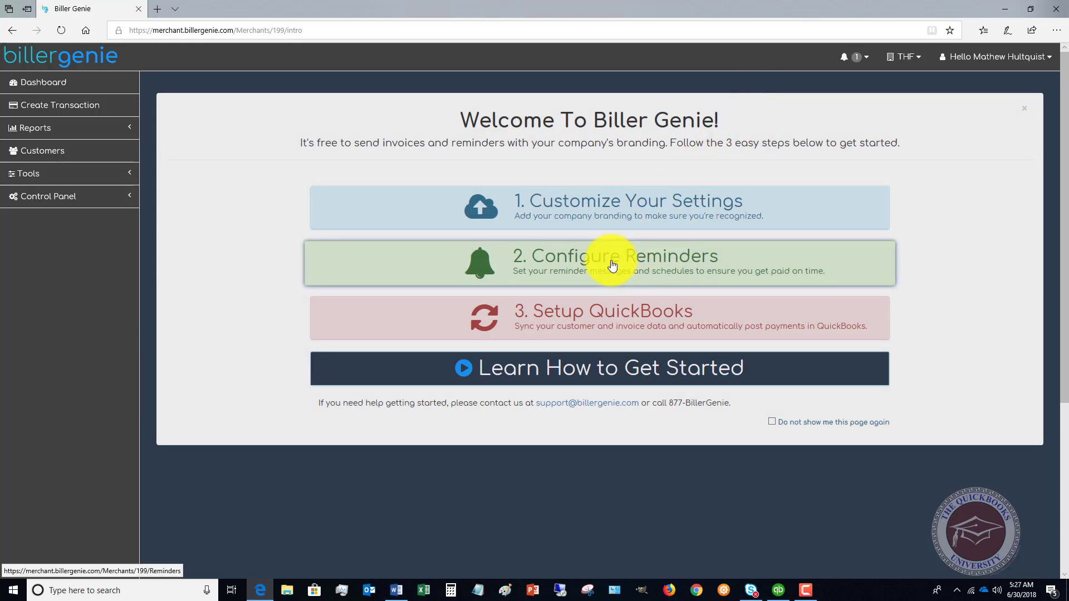
click(612, 264)
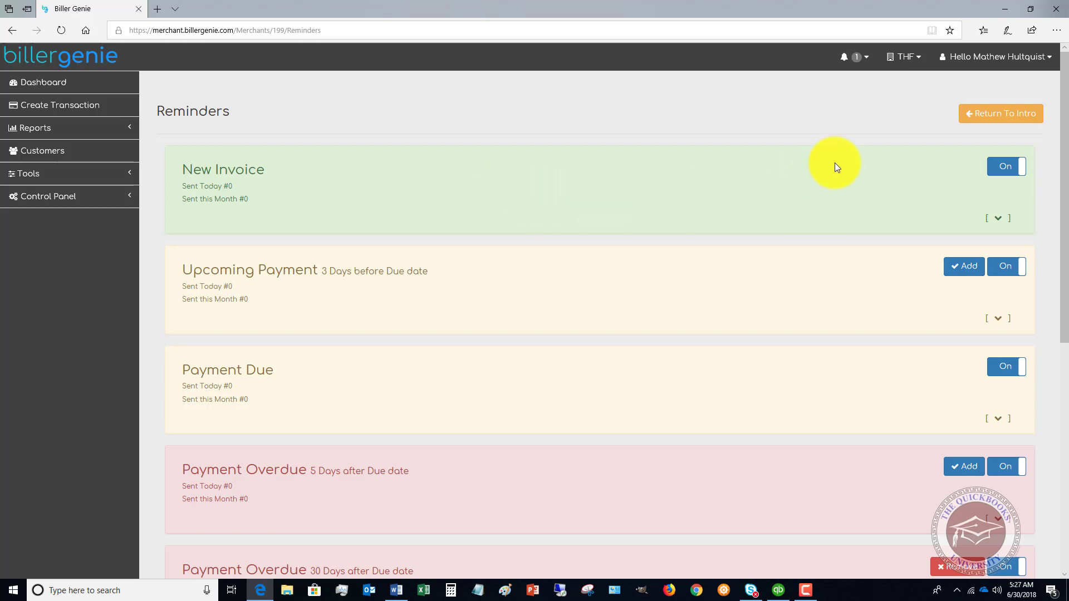
click(997, 219)
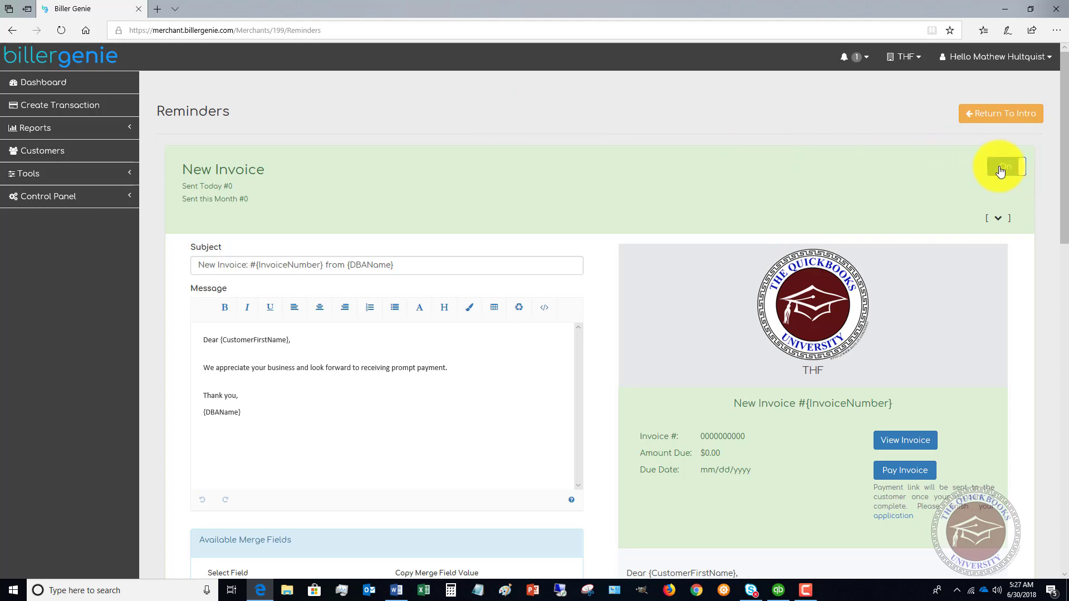
Switch the New Invoice reminder off and back on, then review its subject, message and preview
click(1019, 167)
click(1005, 170)
scroll(850, 199, down, 2)
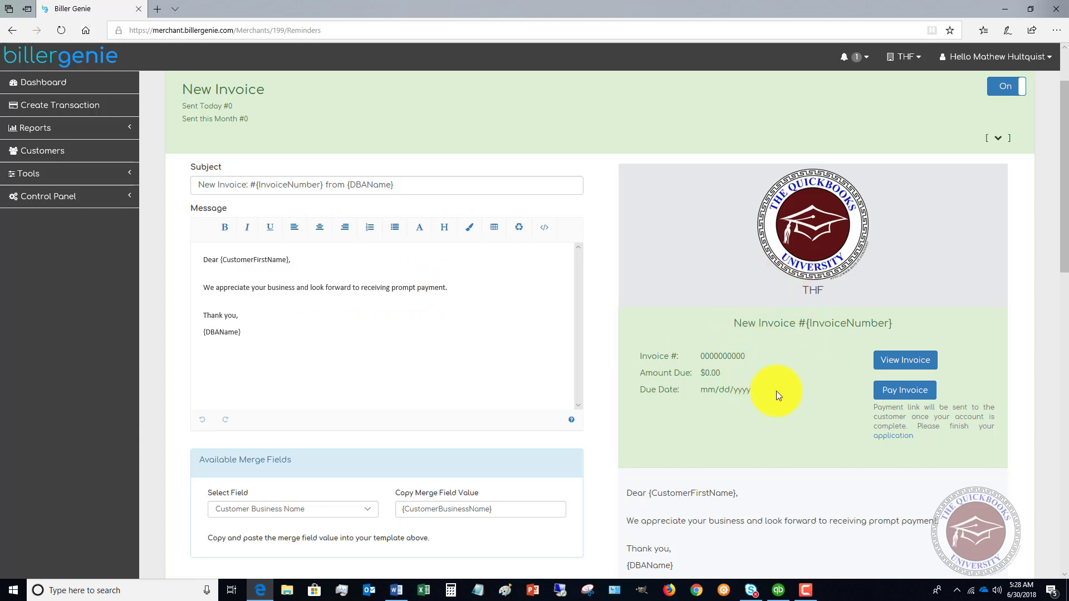
scroll(776, 391, down, 1)
scroll(776, 391, up, 1)
scroll(804, 378, down, 2)
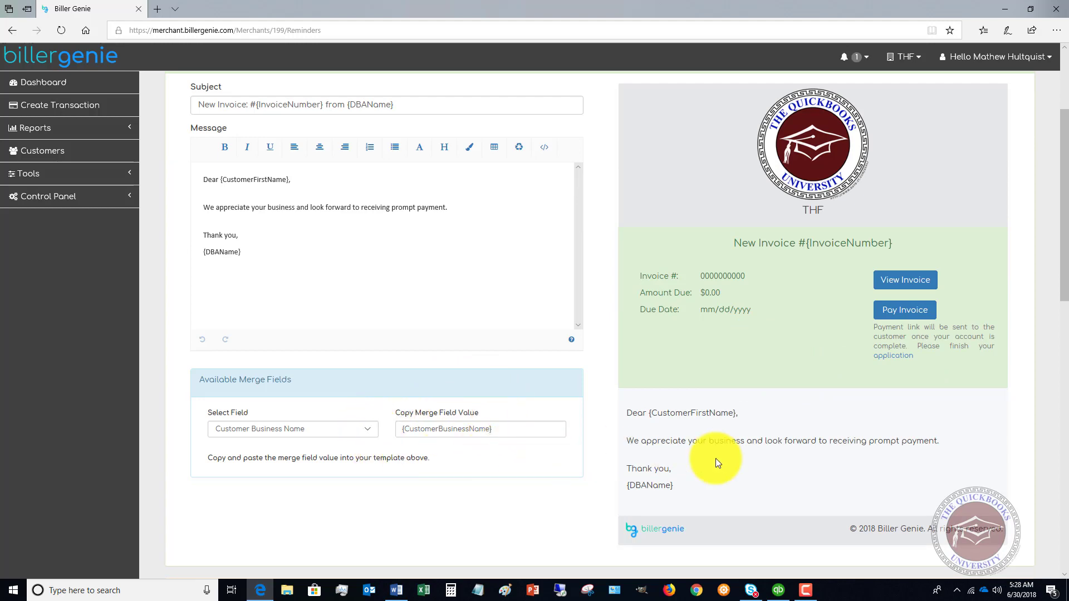
scroll(736, 432, up, 4)
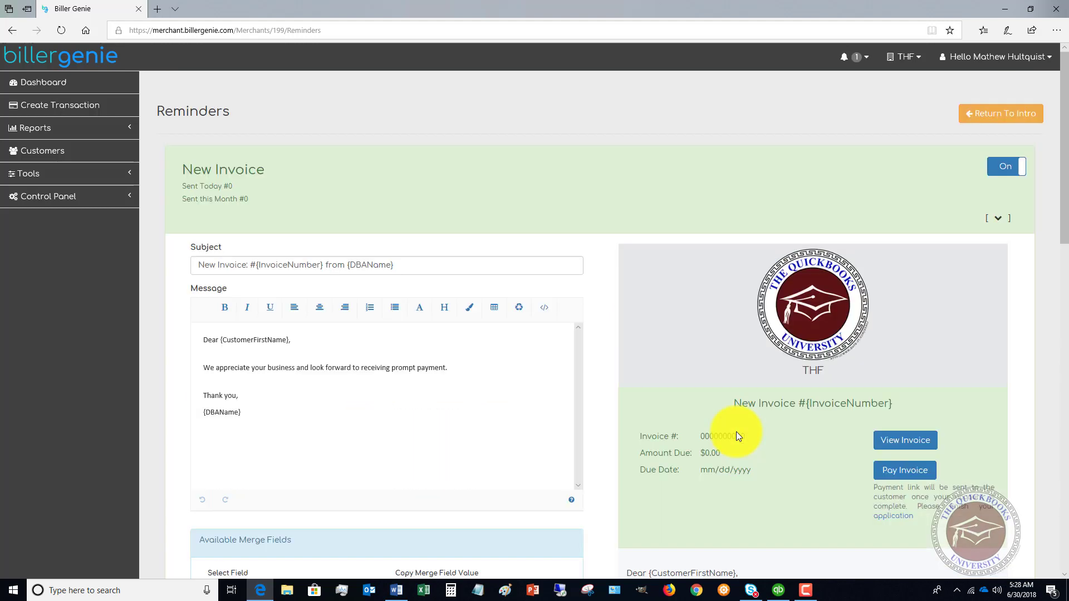
Collapse New Invoice, add extra Upcoming Payment reminders at 3 days before due, and review their template
click(997, 218)
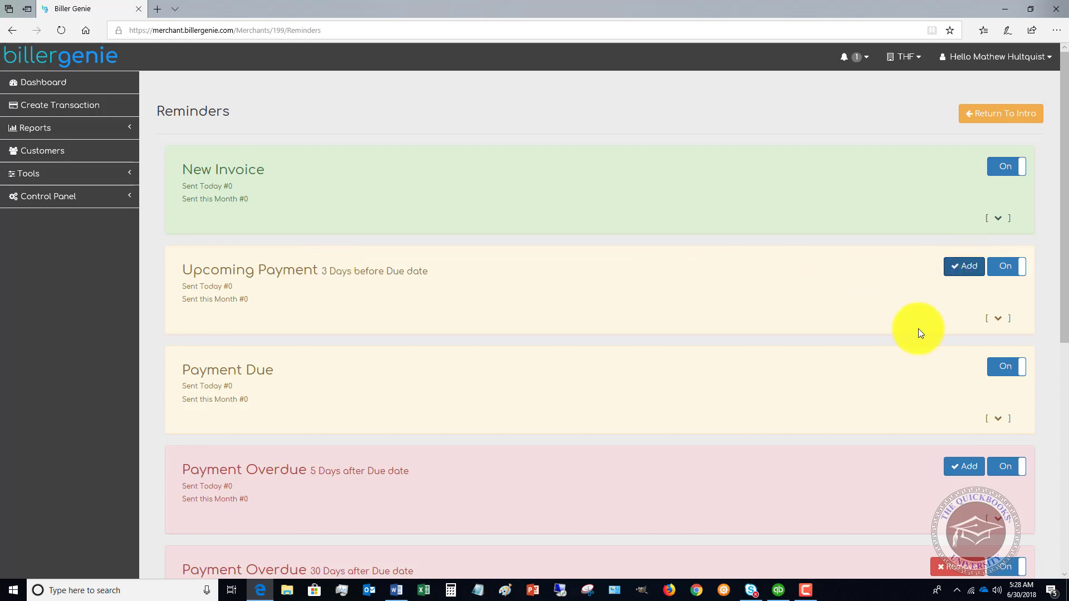
click(963, 266)
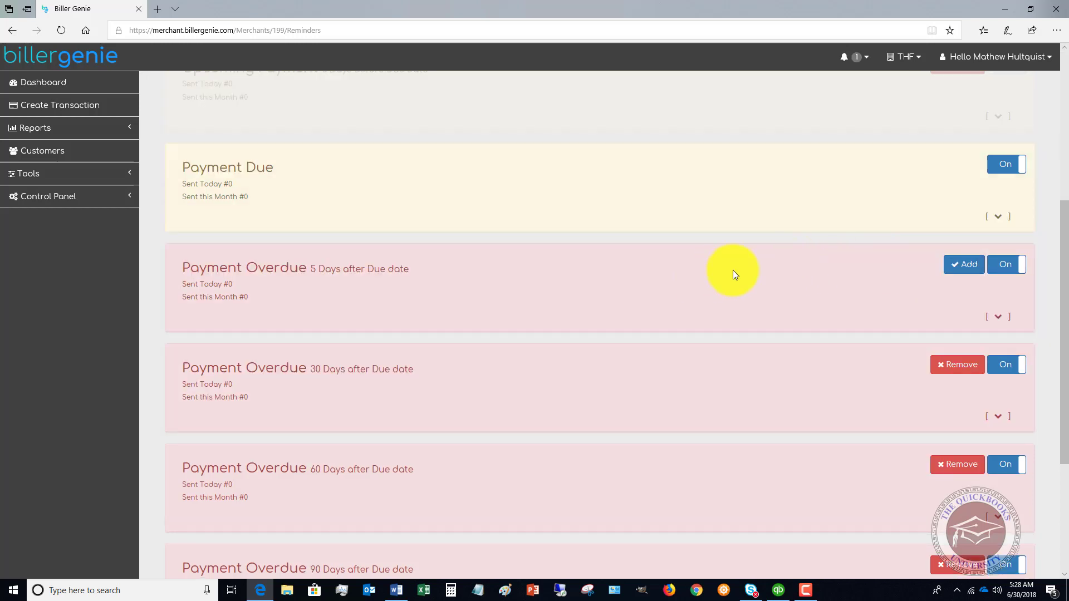
scroll(733, 274, up, 2)
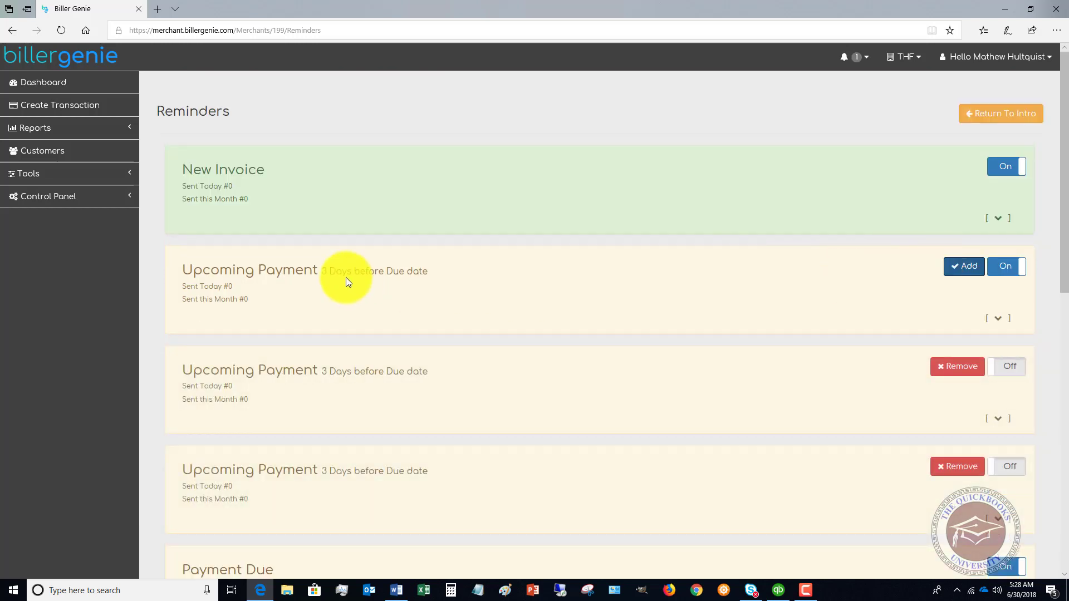
click(998, 321)
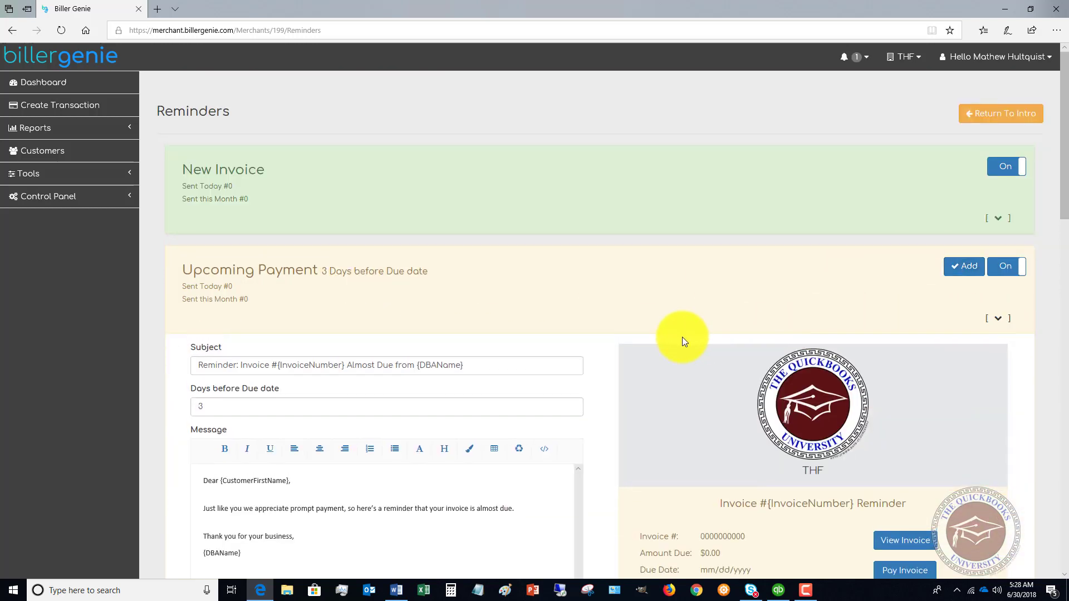
scroll(683, 336, down, 2)
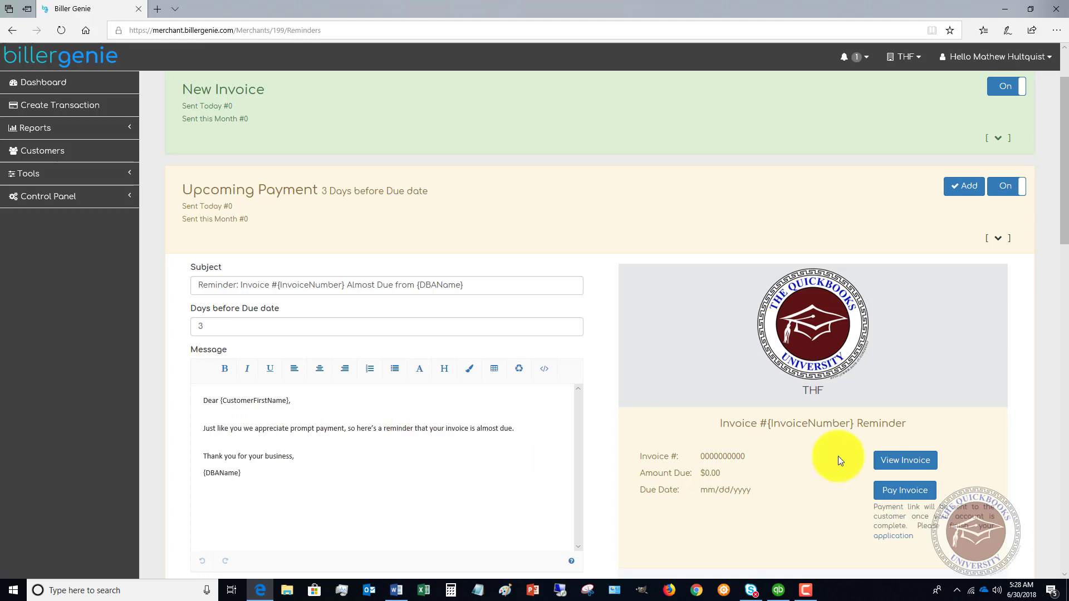
scroll(839, 460, down, 2)
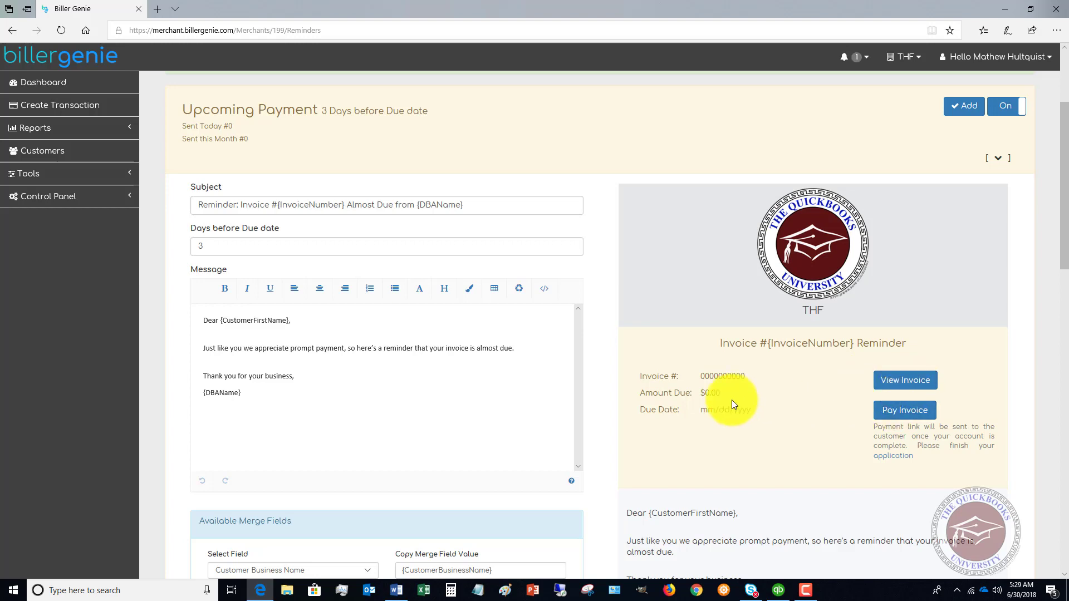
scroll(732, 400, up, 2)
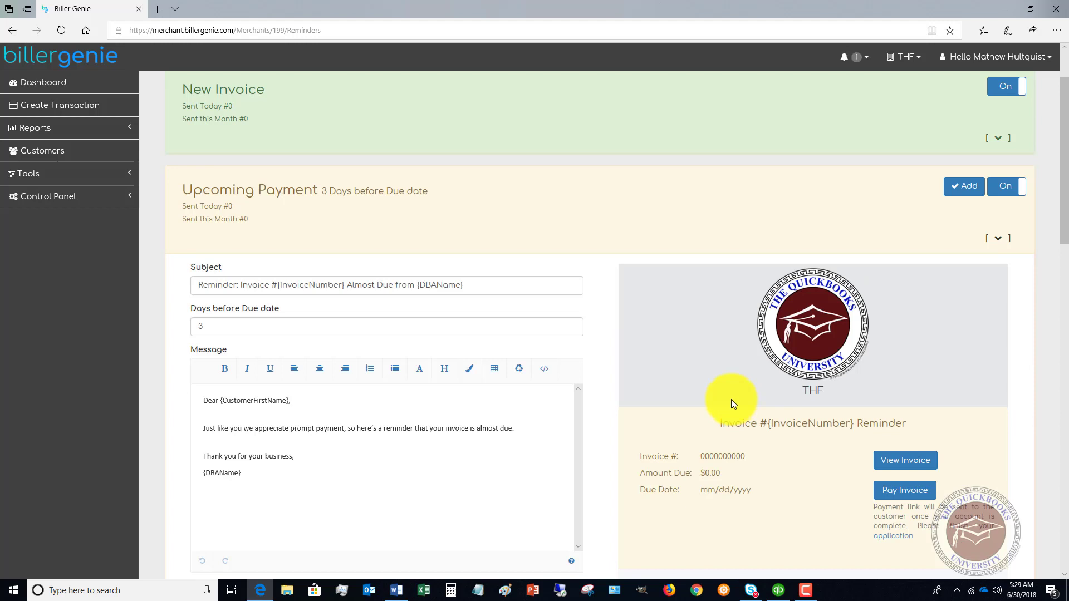
click(997, 239)
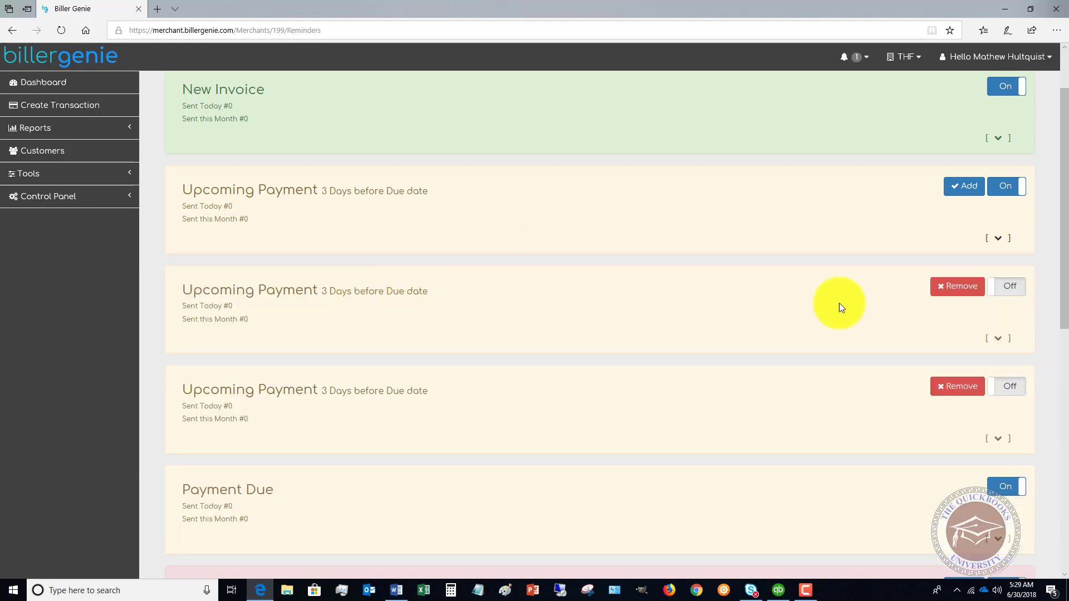
Remove the duplicate switched-off Upcoming Payment reminder and glance at the Payment Due email
click(943, 287)
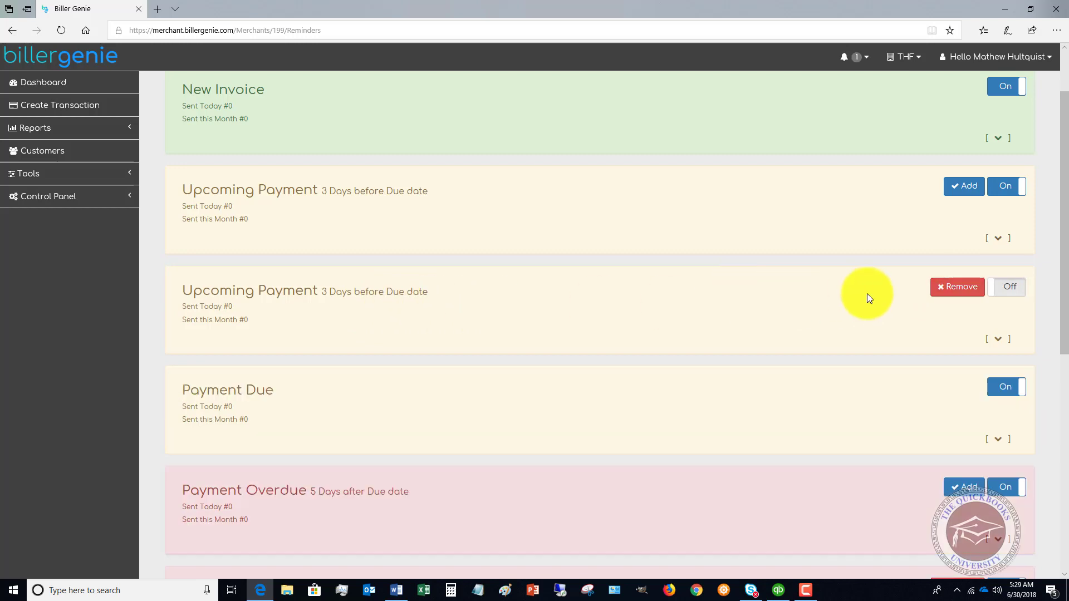
click(956, 287)
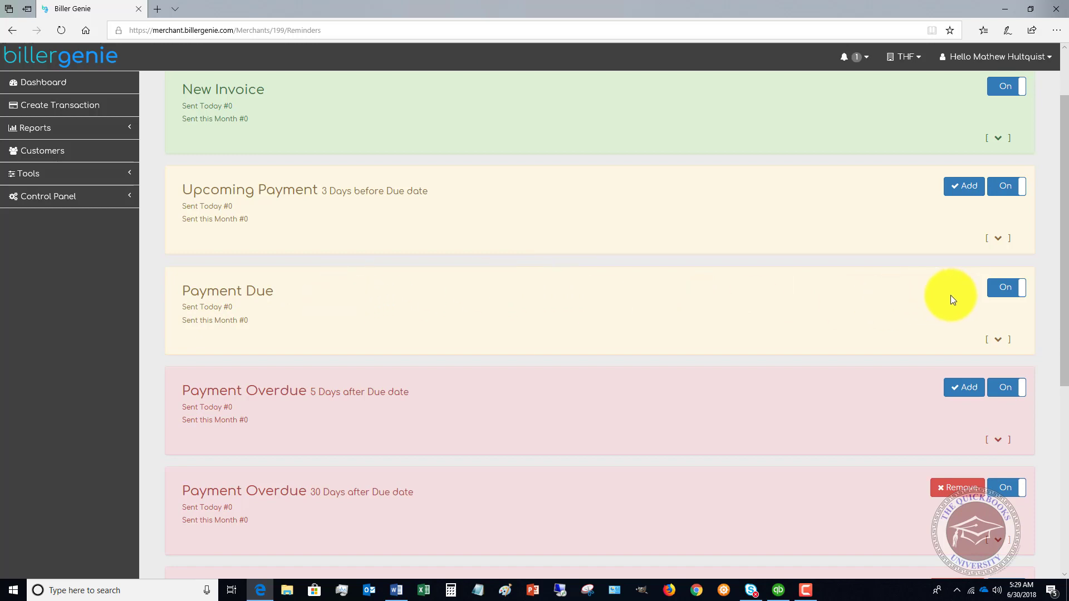
click(998, 341)
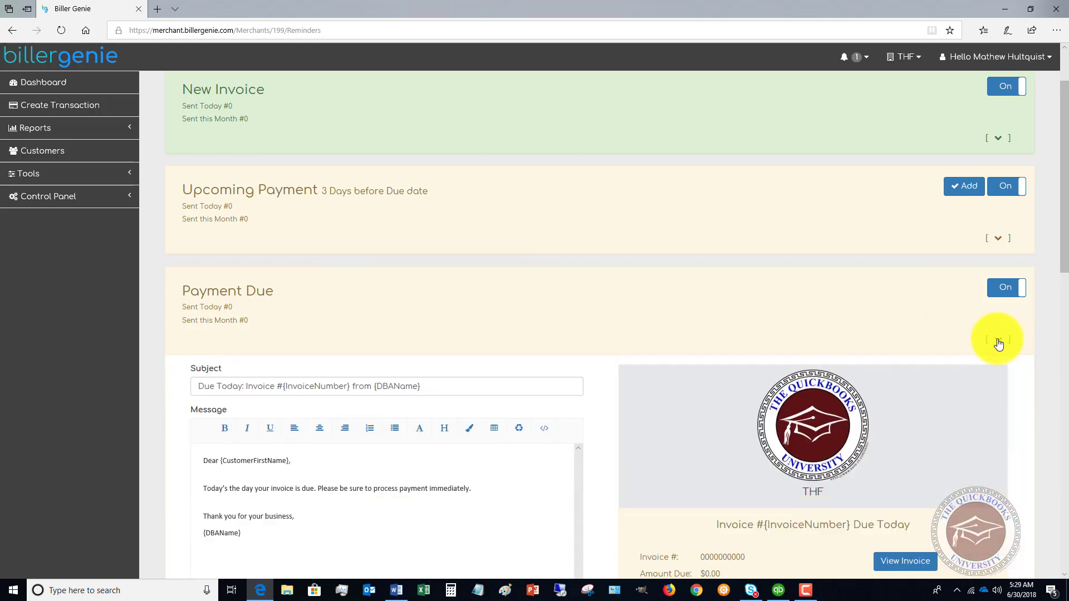
click(998, 341)
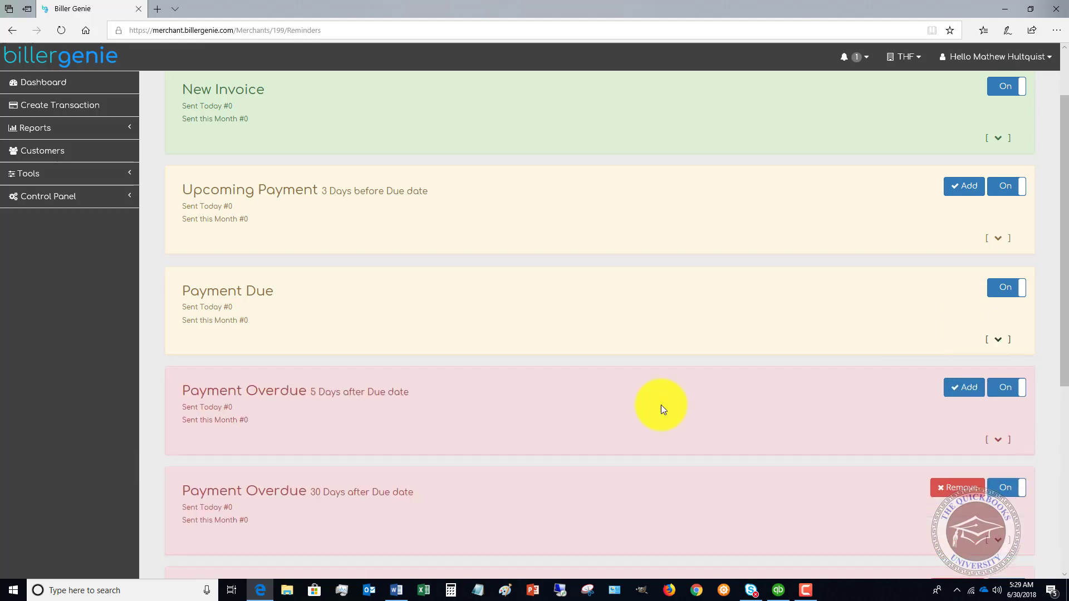
Scroll down to the Paid reminder and view its email subject and message
scroll(627, 425, down, 3)
scroll(626, 424, down, 2)
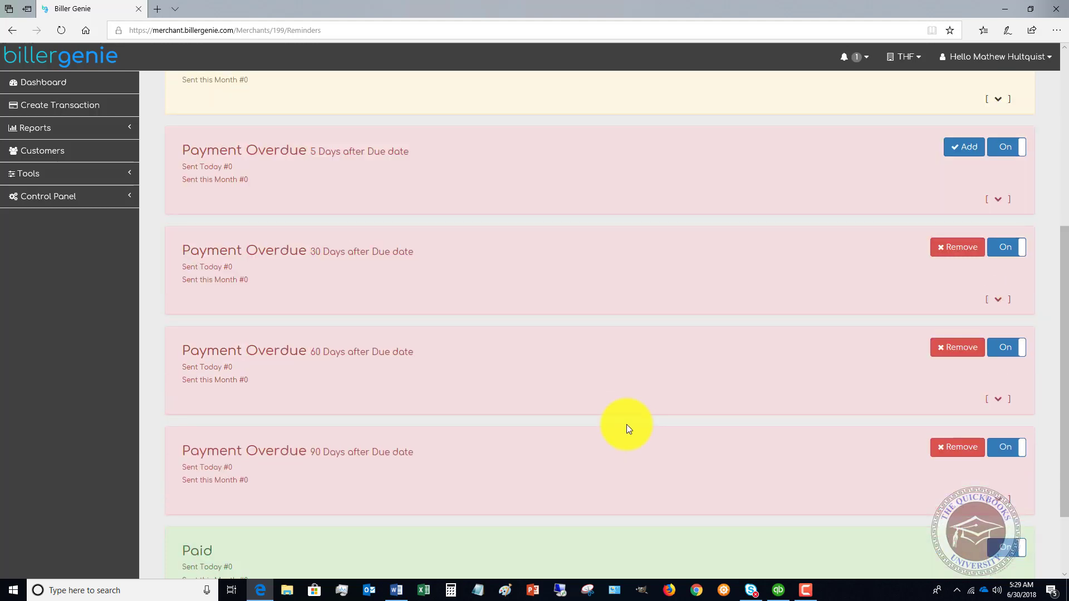
scroll(626, 426, down, 2)
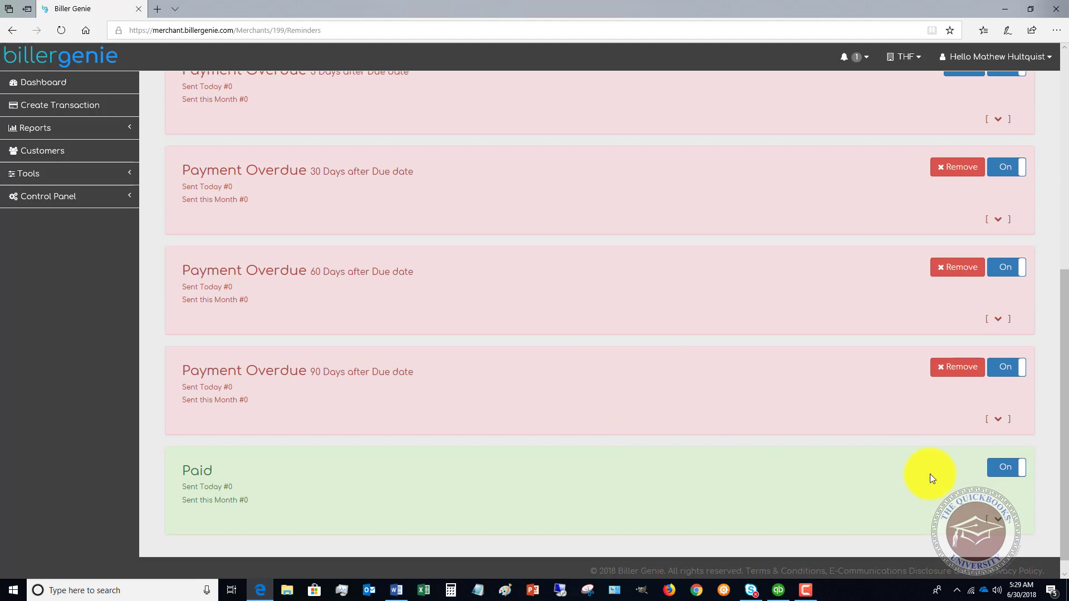
click(1000, 522)
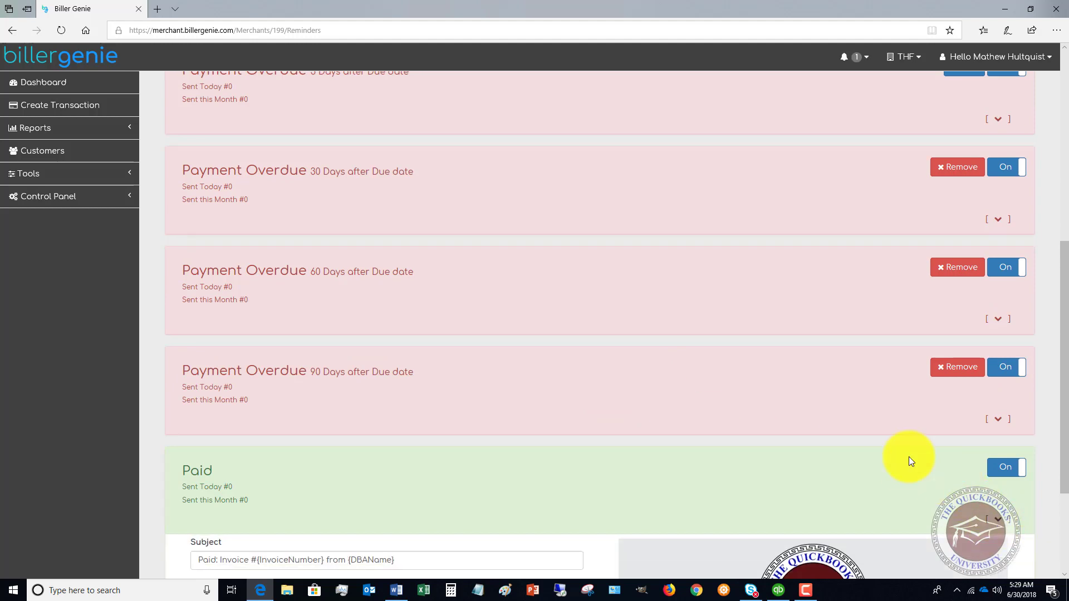
scroll(843, 418, down, 3)
scroll(844, 419, down, 3)
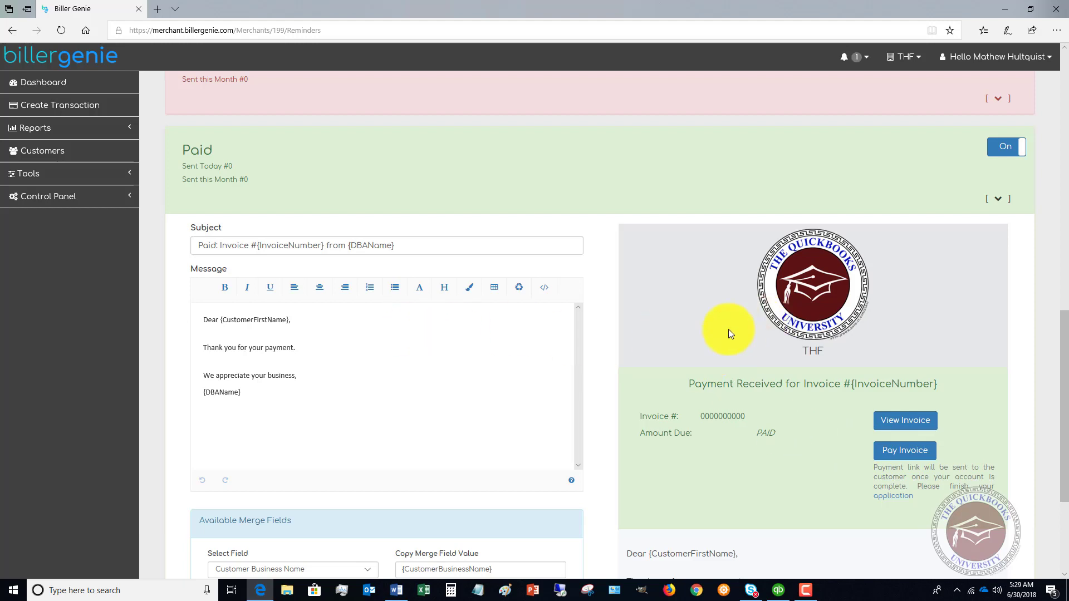
scroll(728, 331, up, 10)
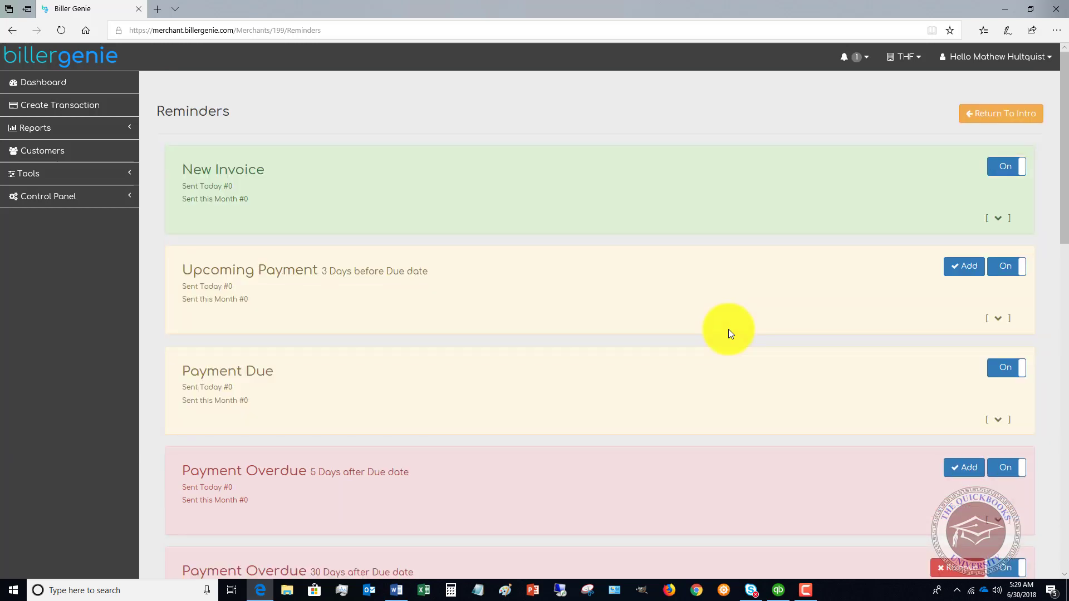
Review the QuickBooks Desktop setup cards, then return to the Welcome To Biller Genie intro
click(997, 114)
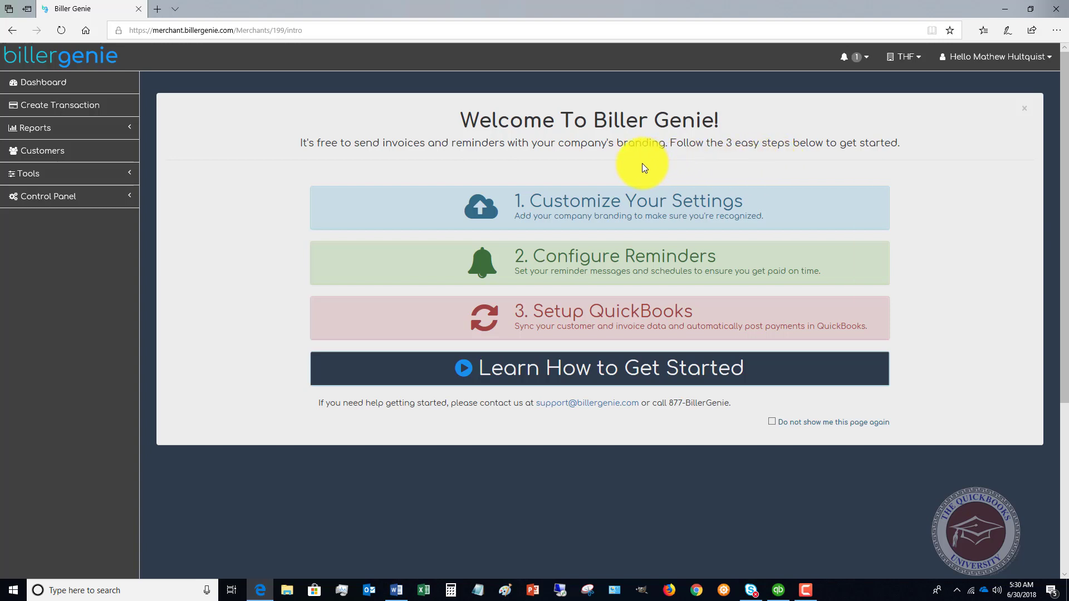
click(608, 321)
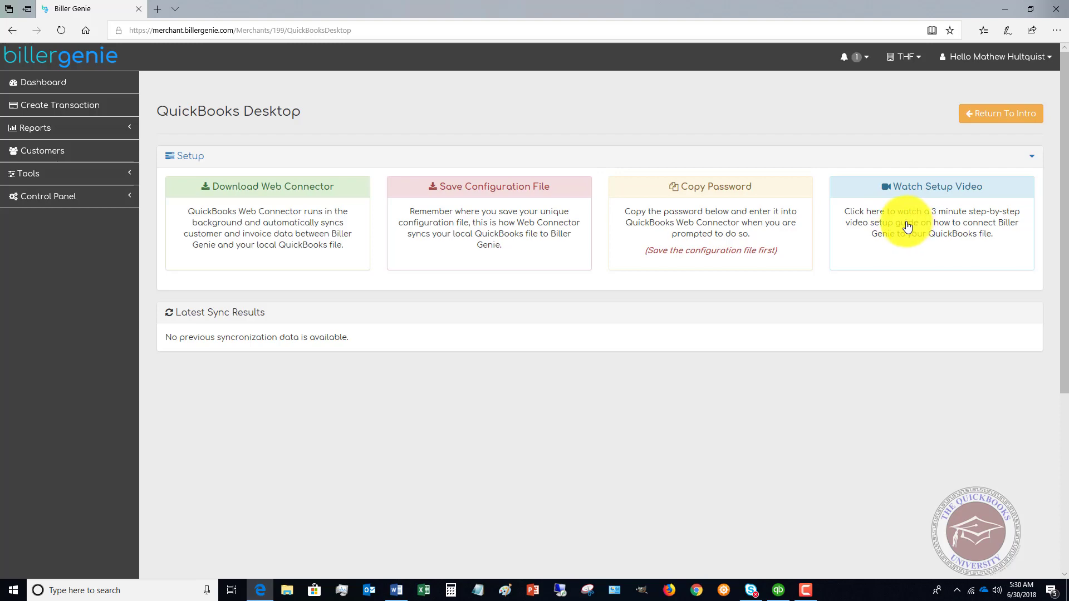
click(995, 116)
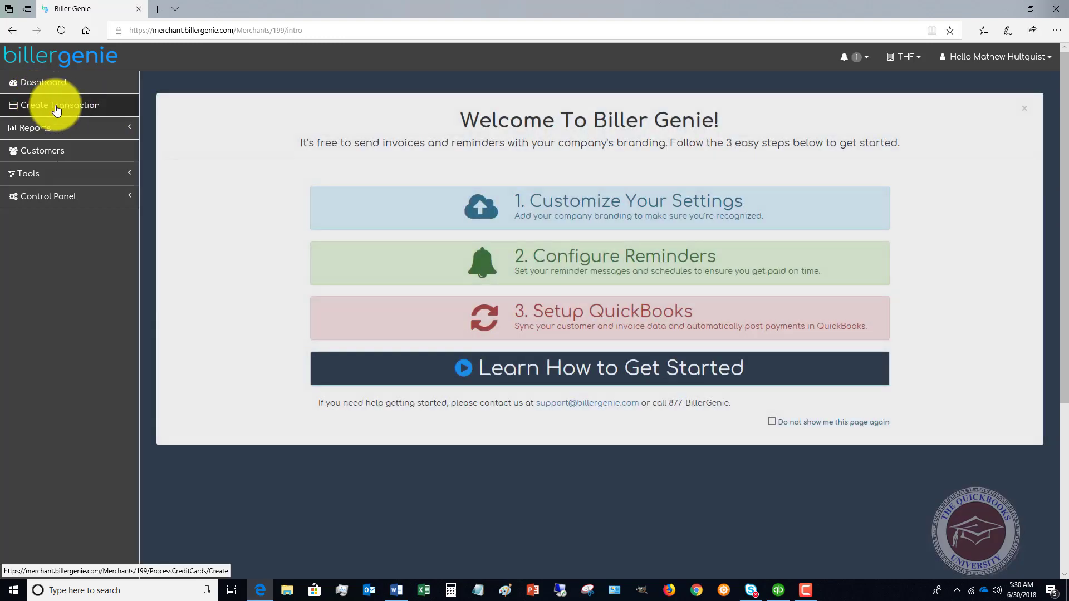
From Create Transaction, start Register for Payments to reach Business Info, step 1 of 4
click(58, 109)
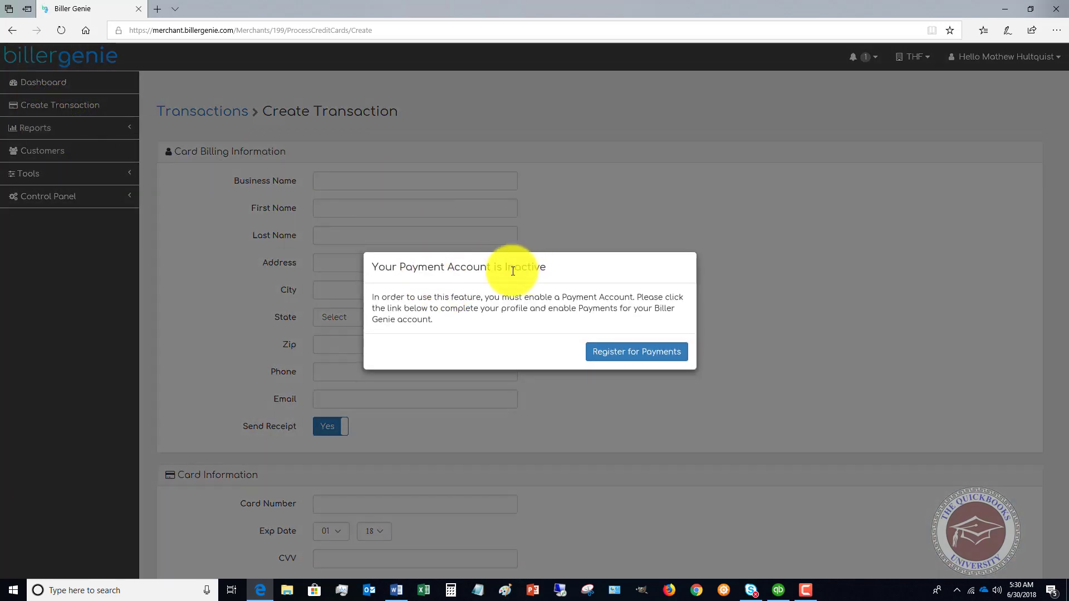
click(633, 358)
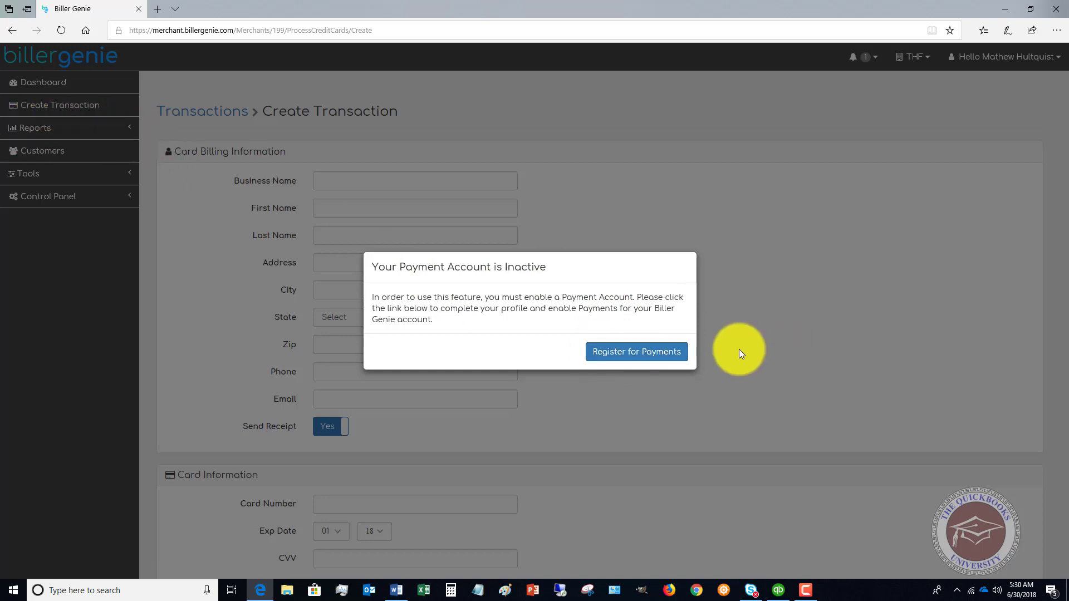
click(638, 352)
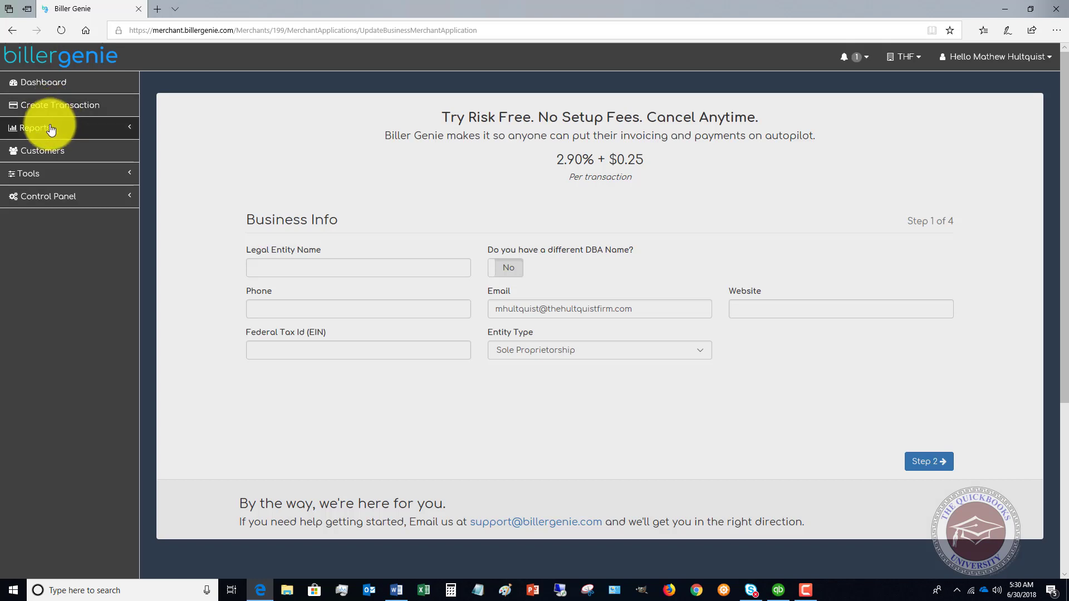
Expand the Reports list in the sidebar, then return to the Dashboard welcome page
click(51, 128)
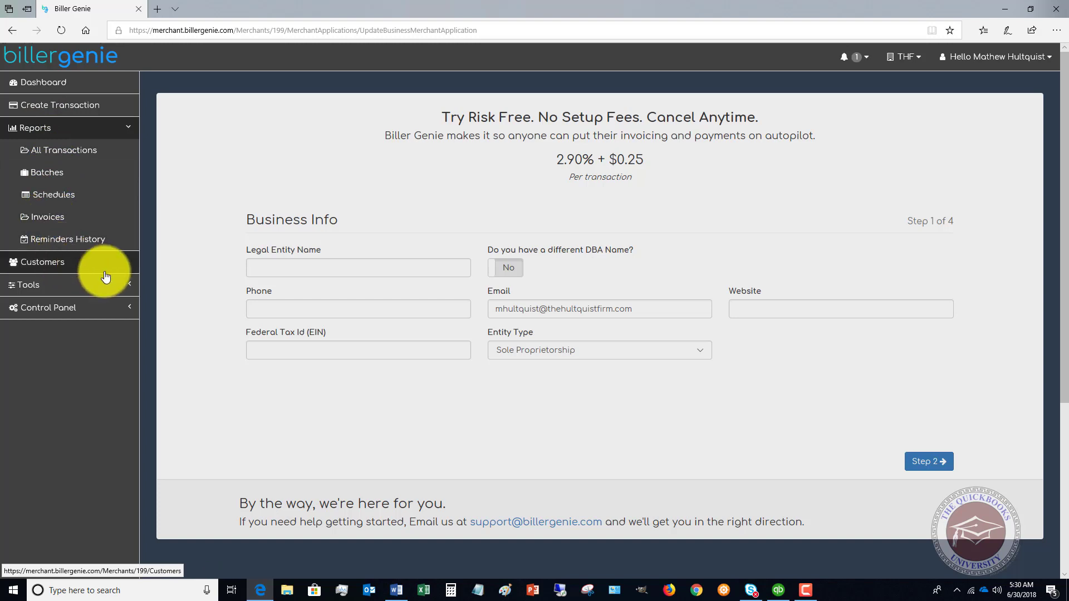
click(51, 88)
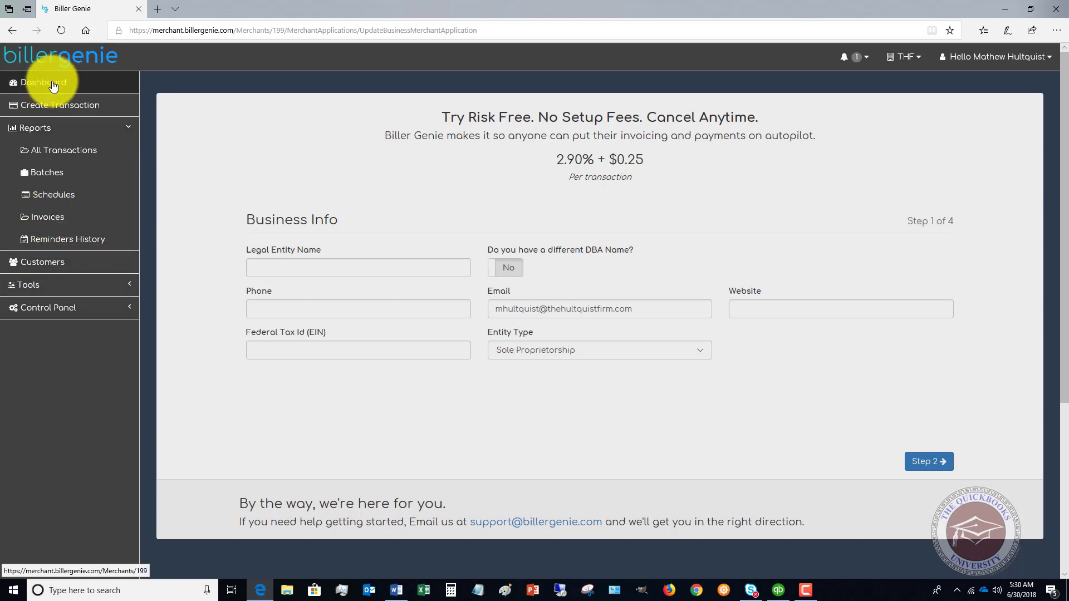